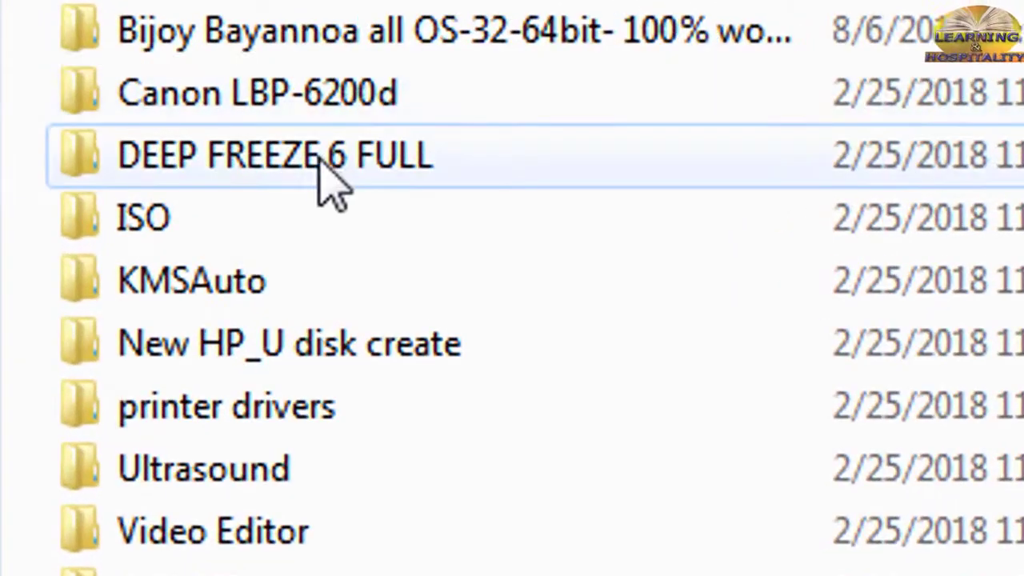
- Open the DEEP FREEZE 6 FULL folder and launch the Faronics_DFS installer
double_click(265, 160)
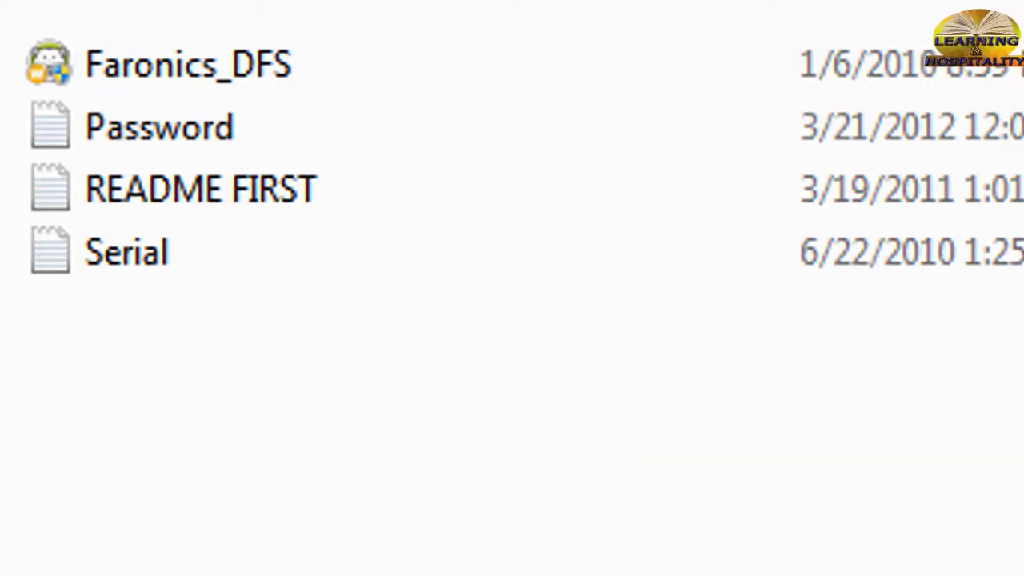
left_click(896, 561)
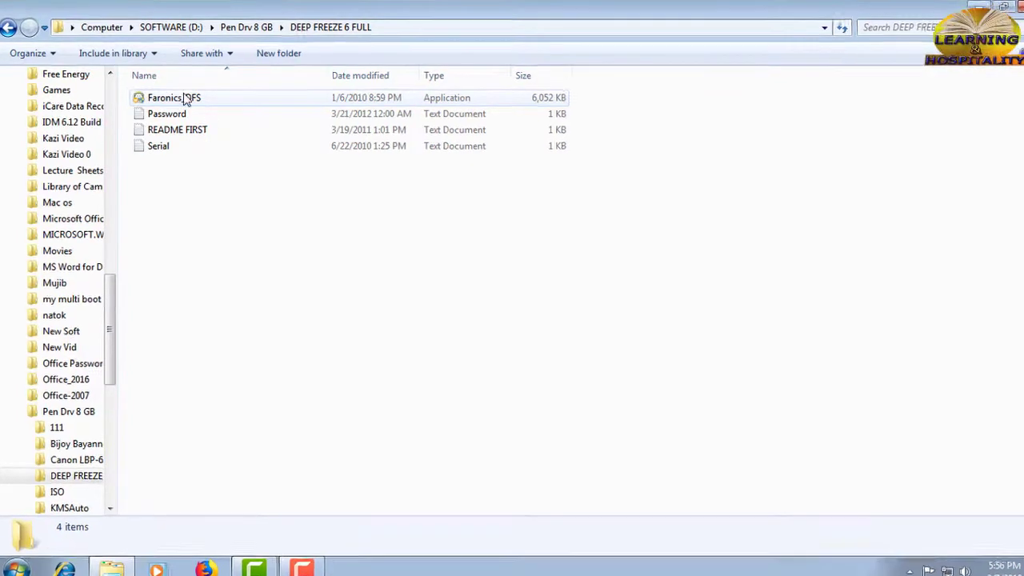
mouse_move(156, 101)
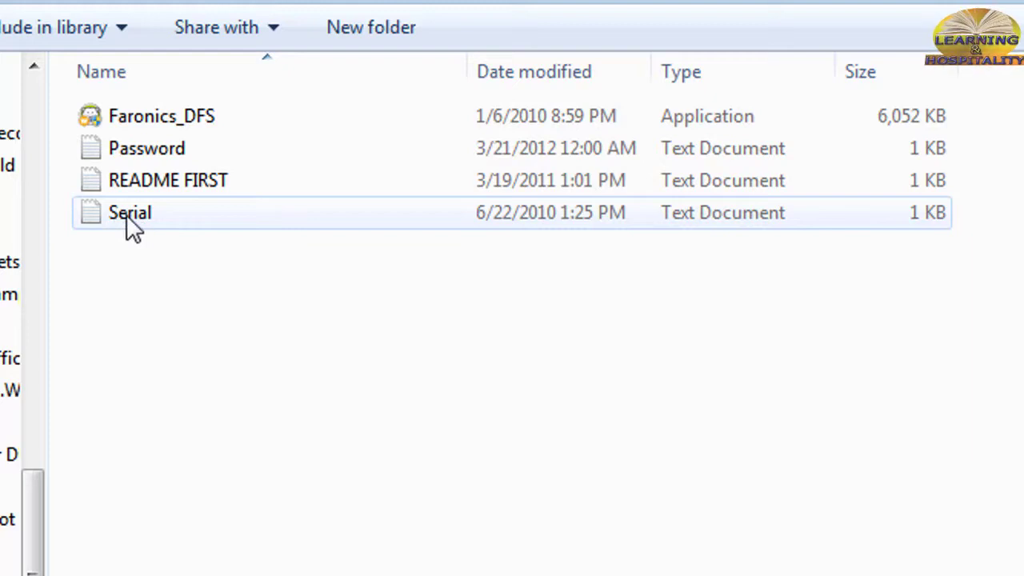
mouse_move(141, 217)
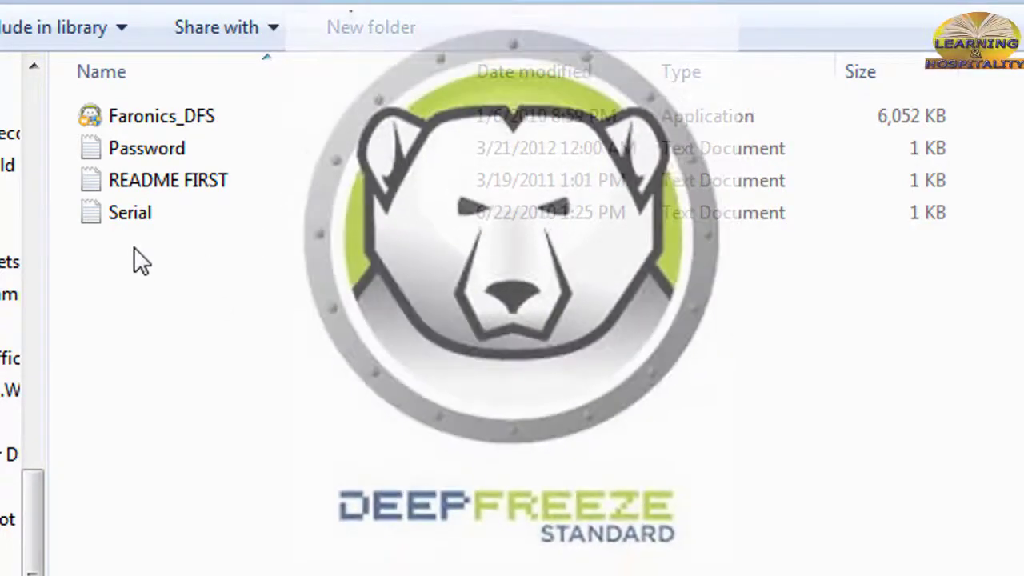
left_click(292, 226)
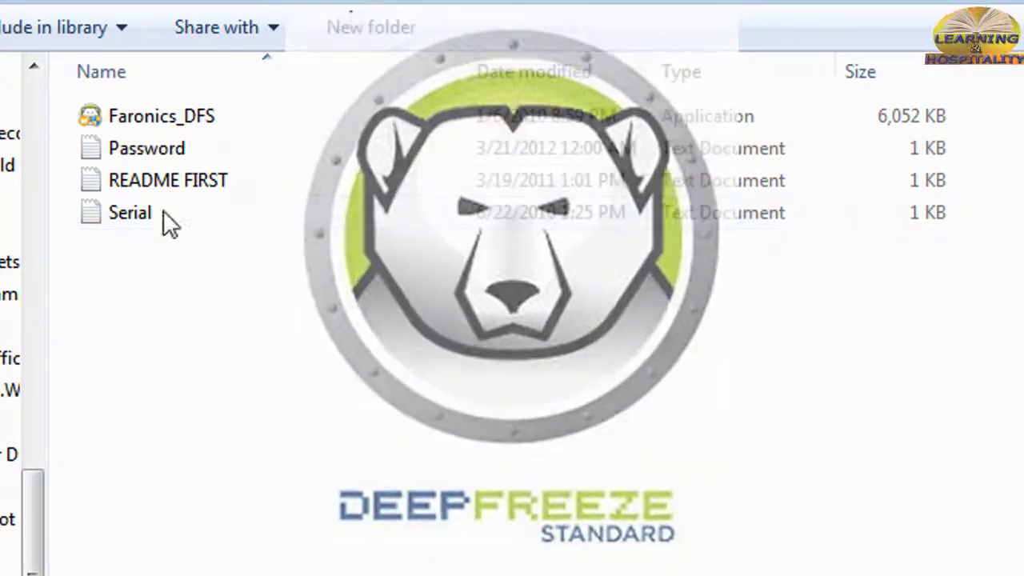
left_click(177, 124)
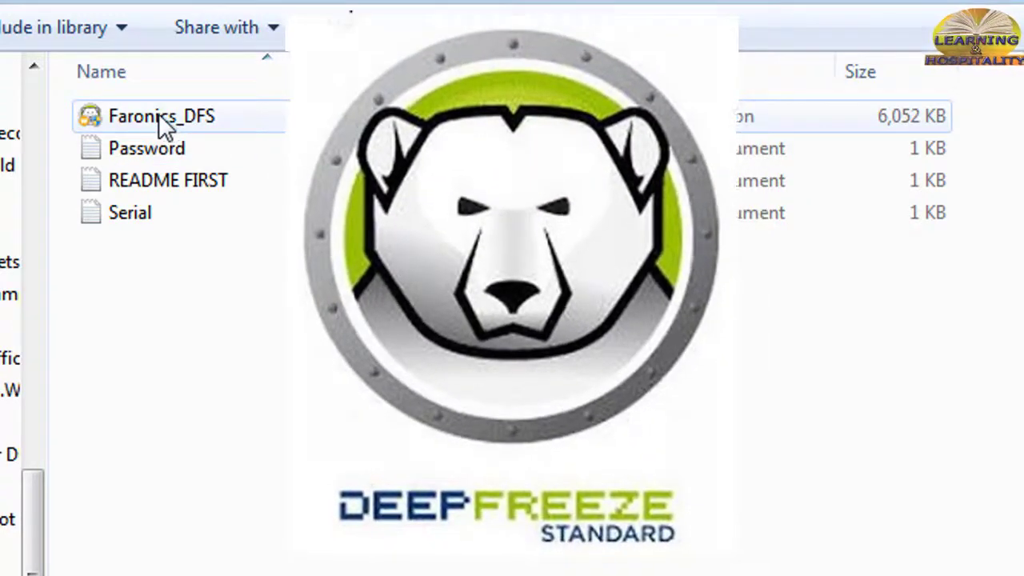
double_click(158, 113)
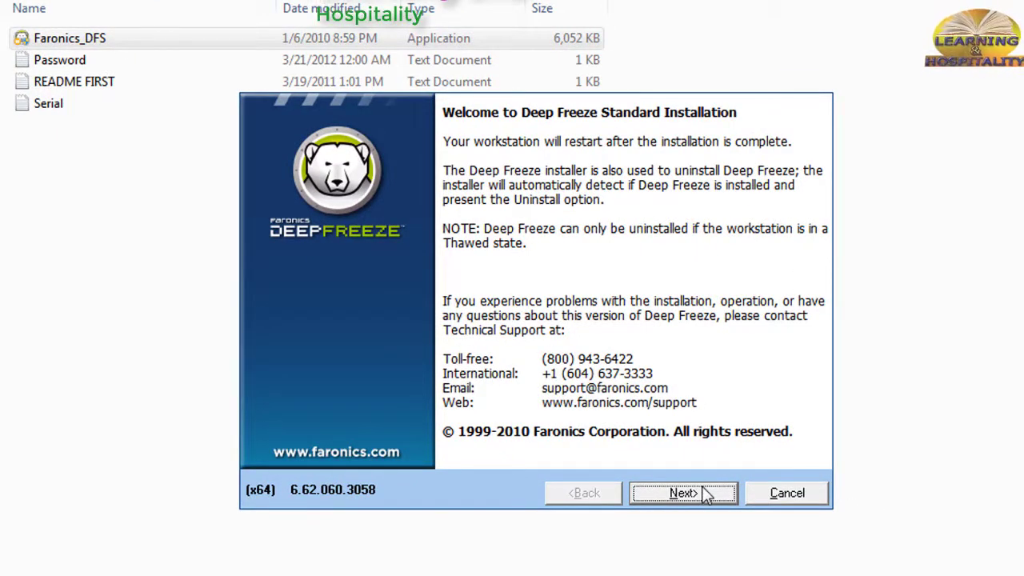
- Advance past the installer's welcome page and accept the terms of the End-User License Agreement
left_click(684, 493)
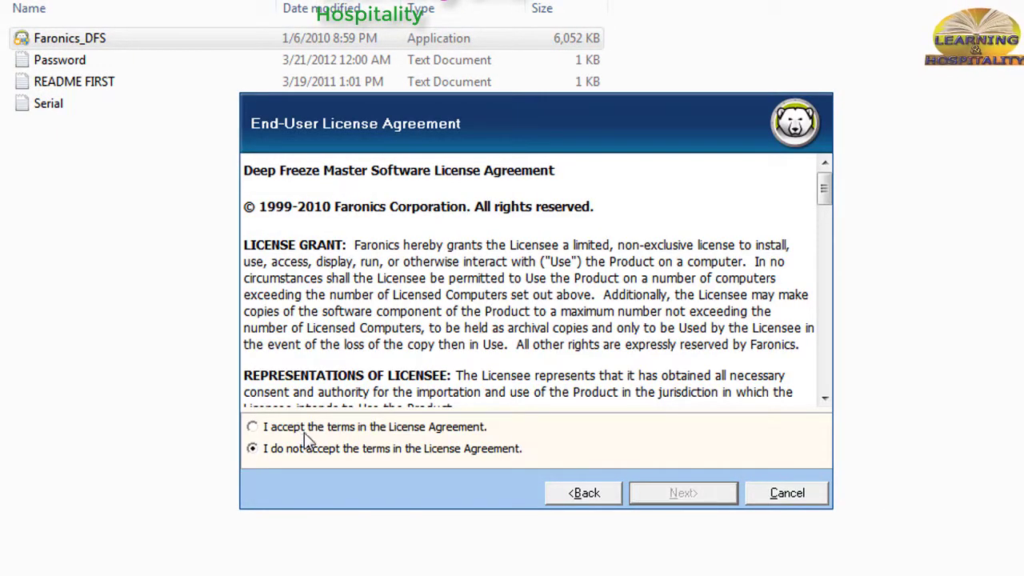
left_click(304, 429)
left_click(697, 493)
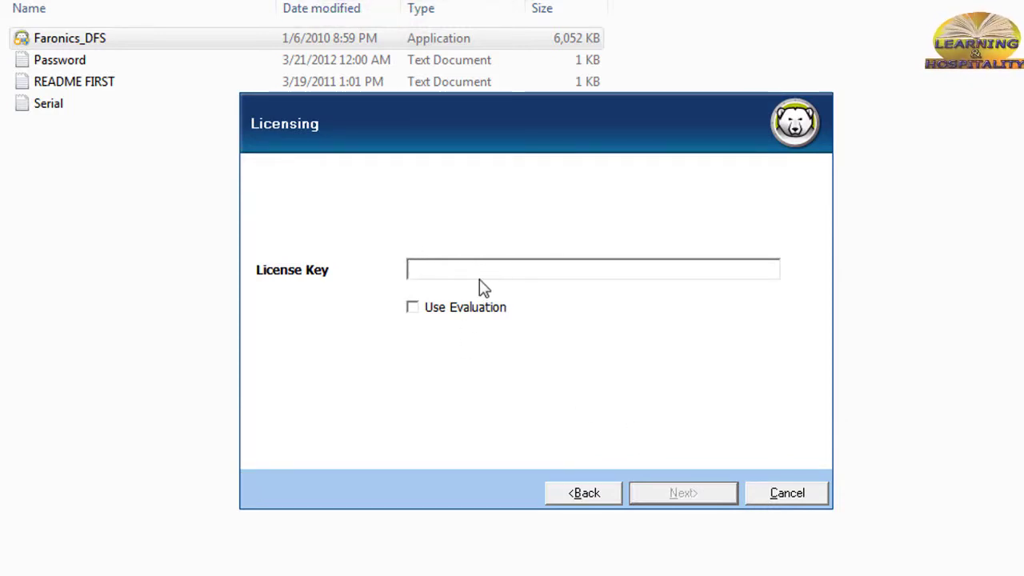
- Copy the license key from the Serial text file, paste it into the installer's License Key field and continue
double_click(44, 105)
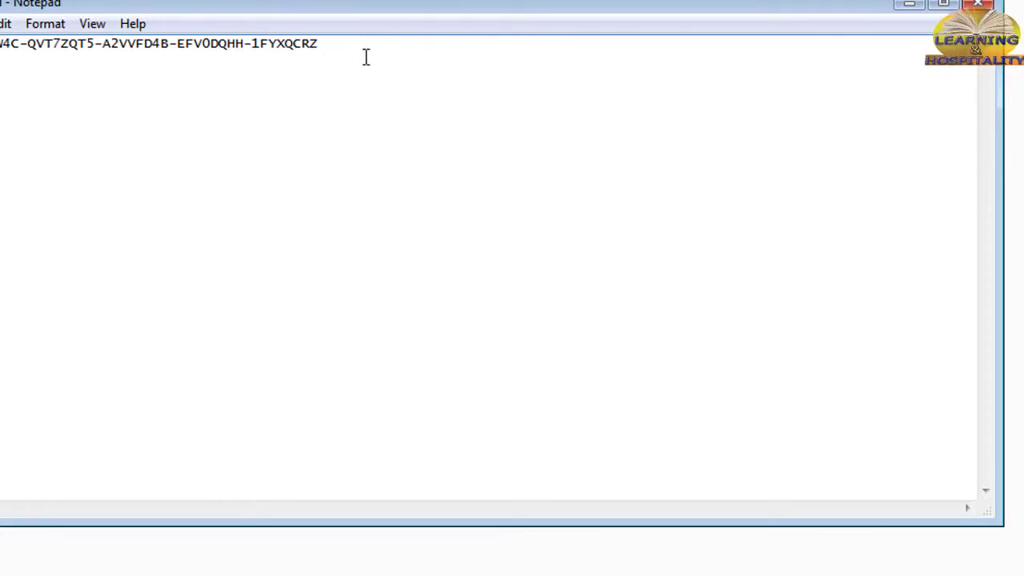
left_click_drag(341, 46, 1, 44)
right_click(2, 50)
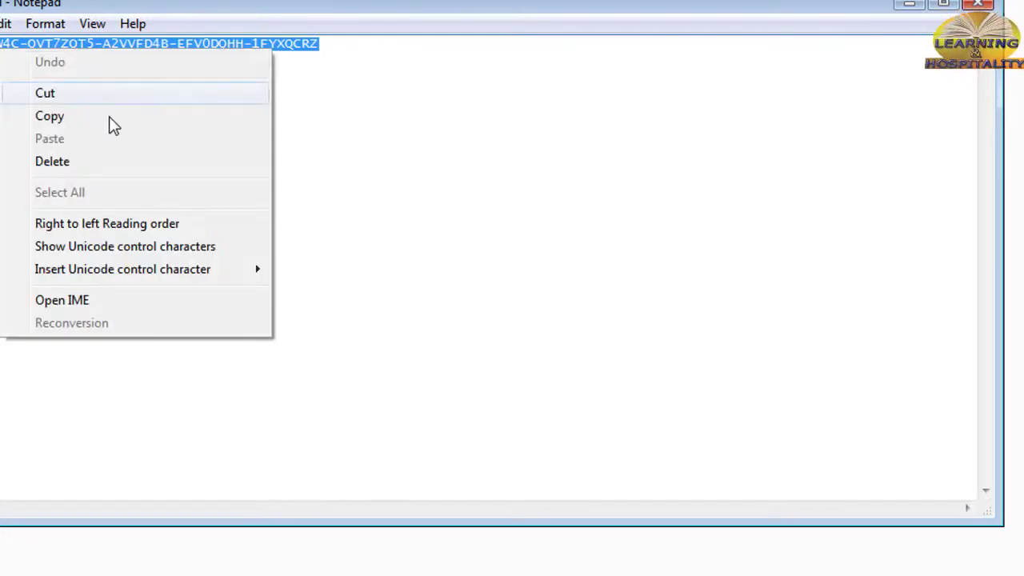
left_click(98, 119)
key("alt+Tab")
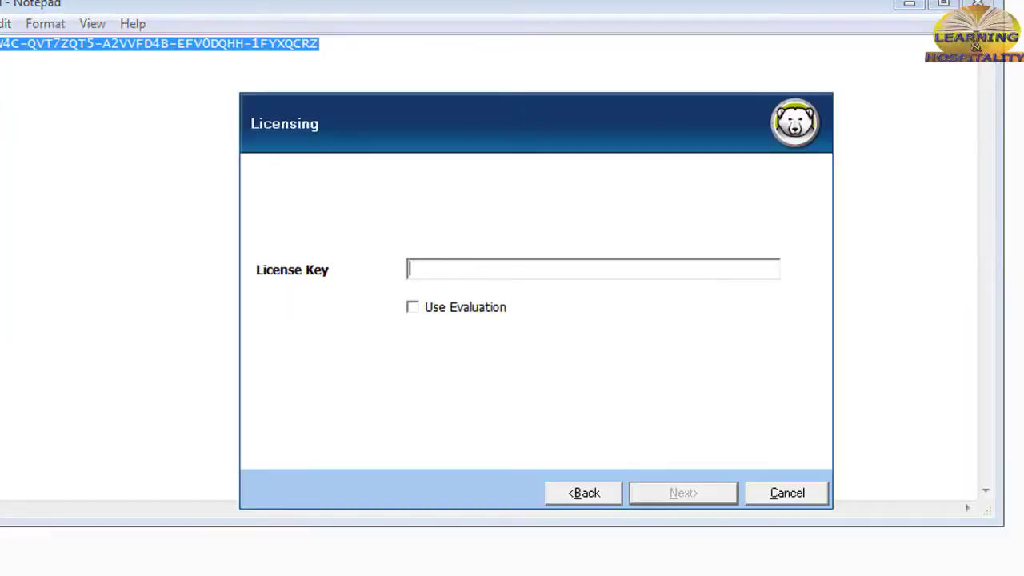
right_click(485, 272)
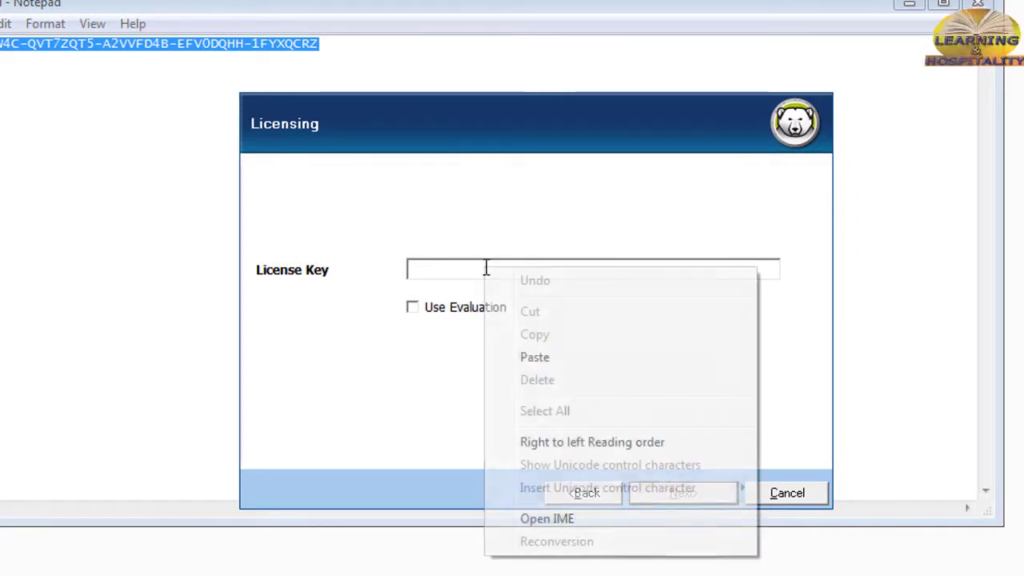
left_click(553, 360)
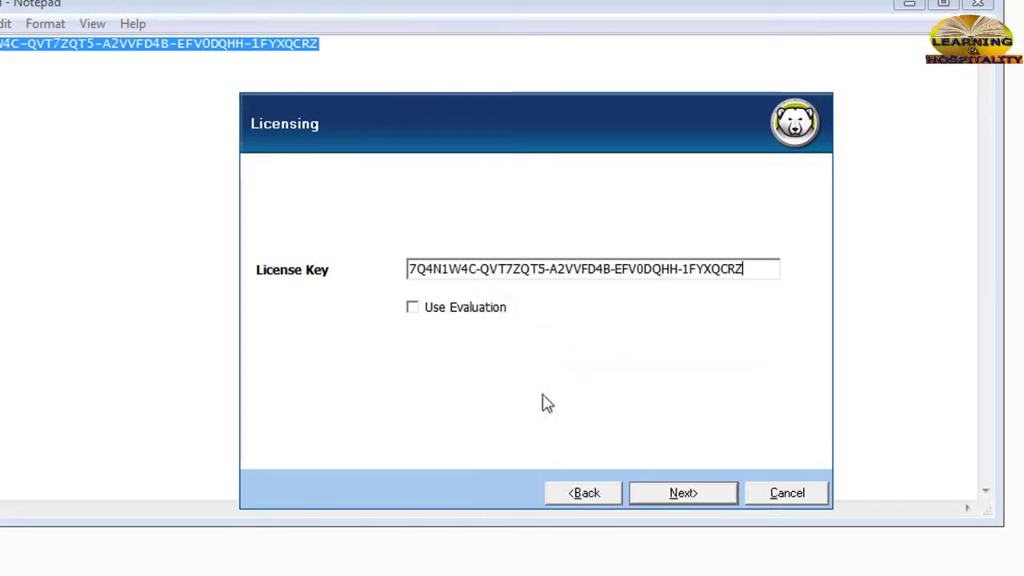
left_click(682, 495)
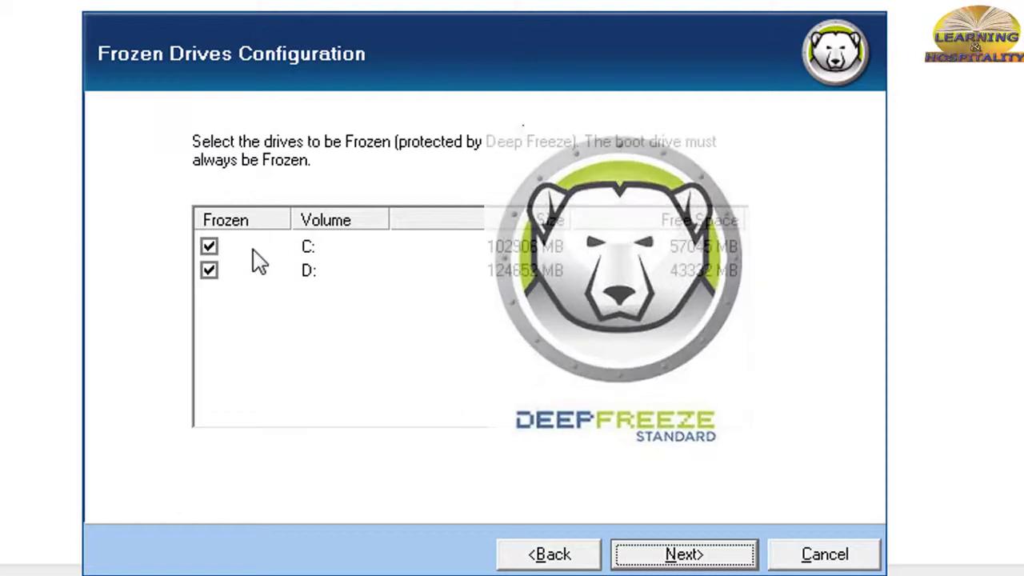
- Exclude drive D: from the frozen drives, leaving C: frozen, and install Deep Freeze Standard
left_click(209, 272)
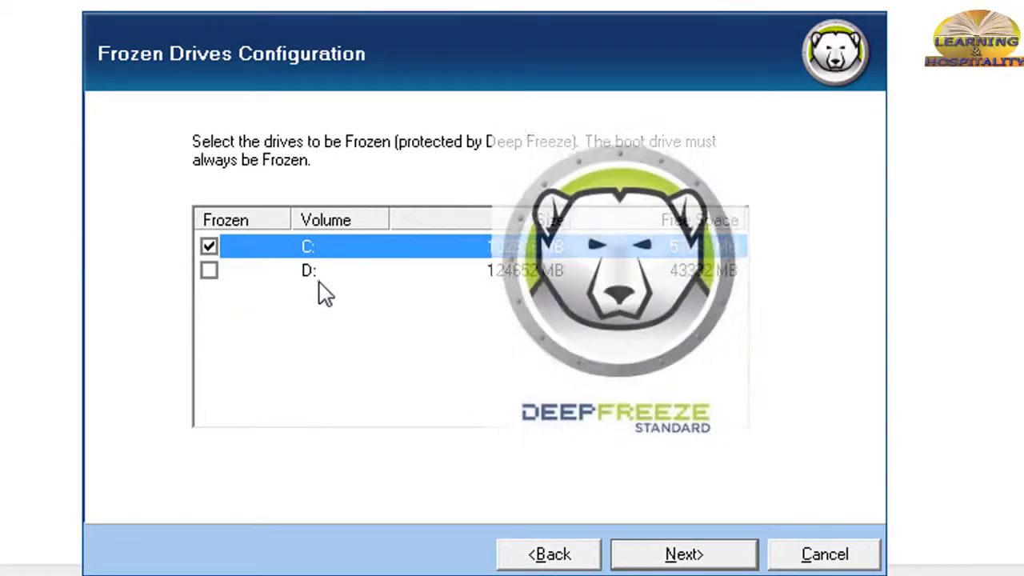
left_click(682, 554)
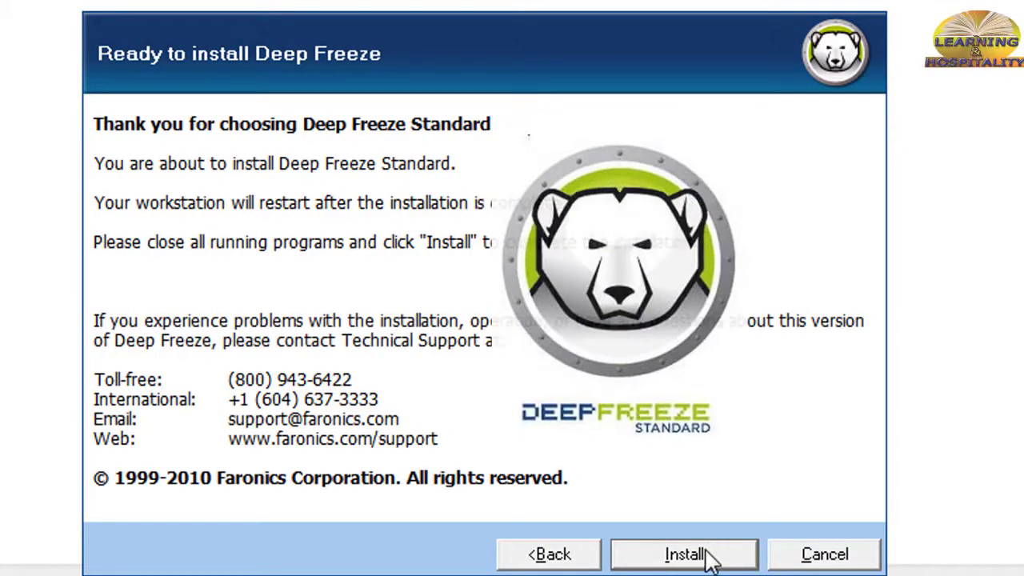
left_click(704, 554)
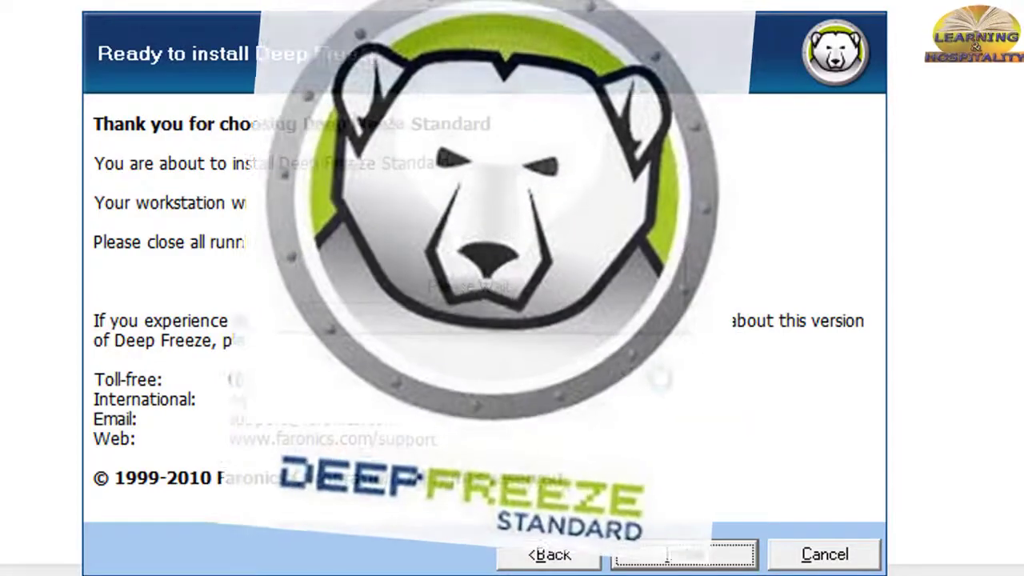
left_click(652, 553)
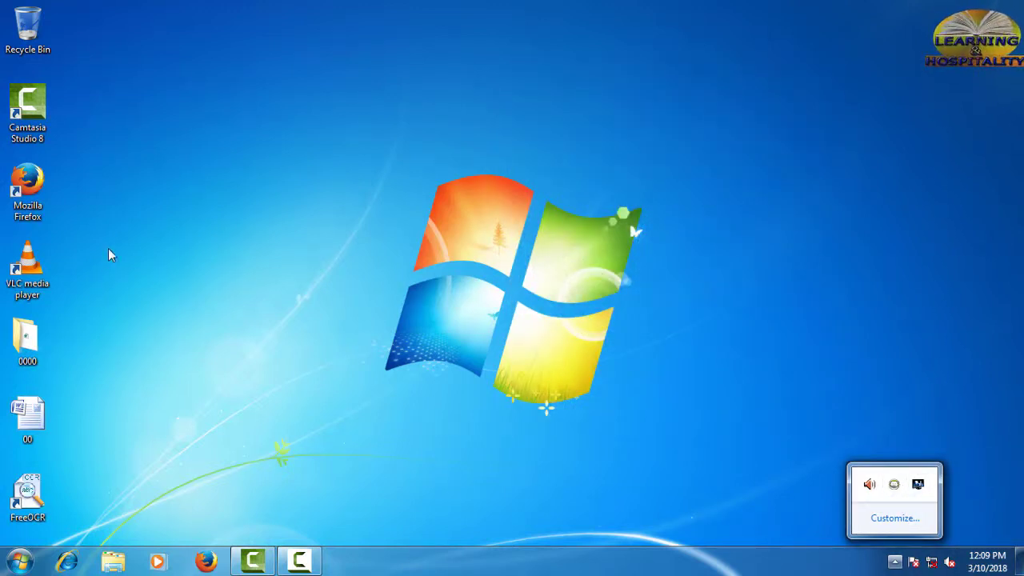
- Delete the VLC media player, 0000, 00 and FreeOCR items from the desktop and permanently empty the Recycle Bin
left_click_drag(109, 251, 2, 548)
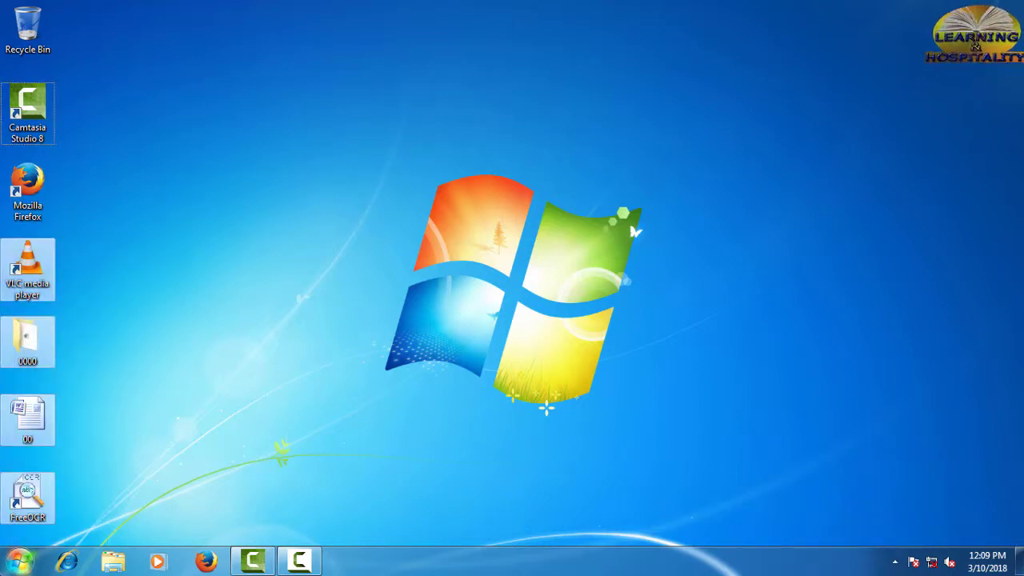
key("Delete")
key("Return")
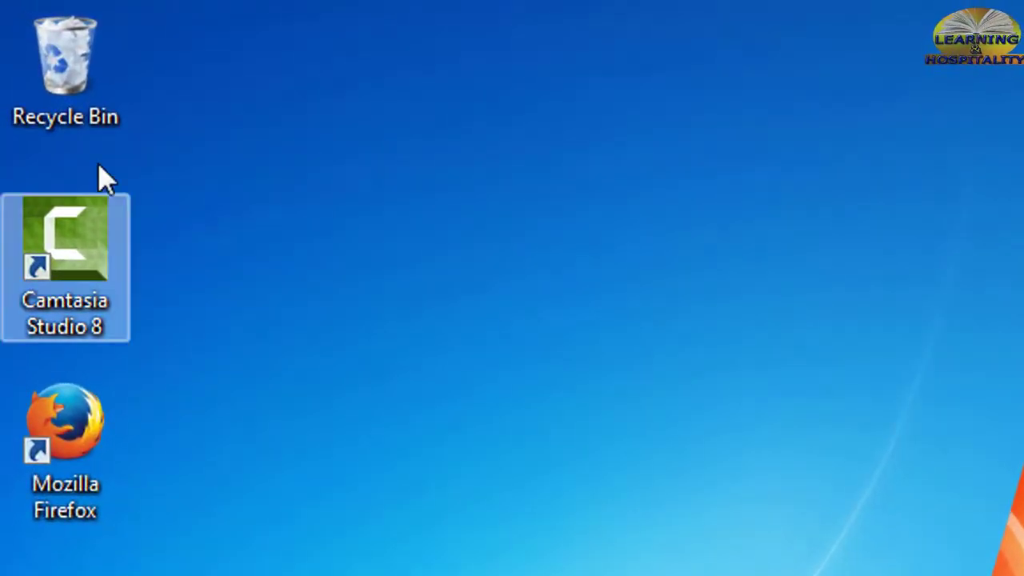
right_click(62, 45)
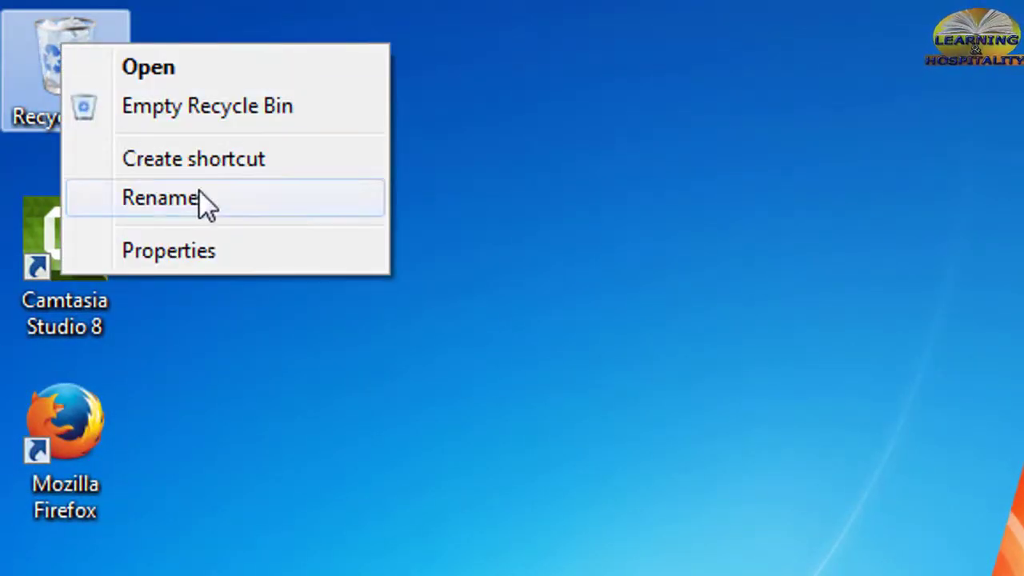
left_click(228, 109)
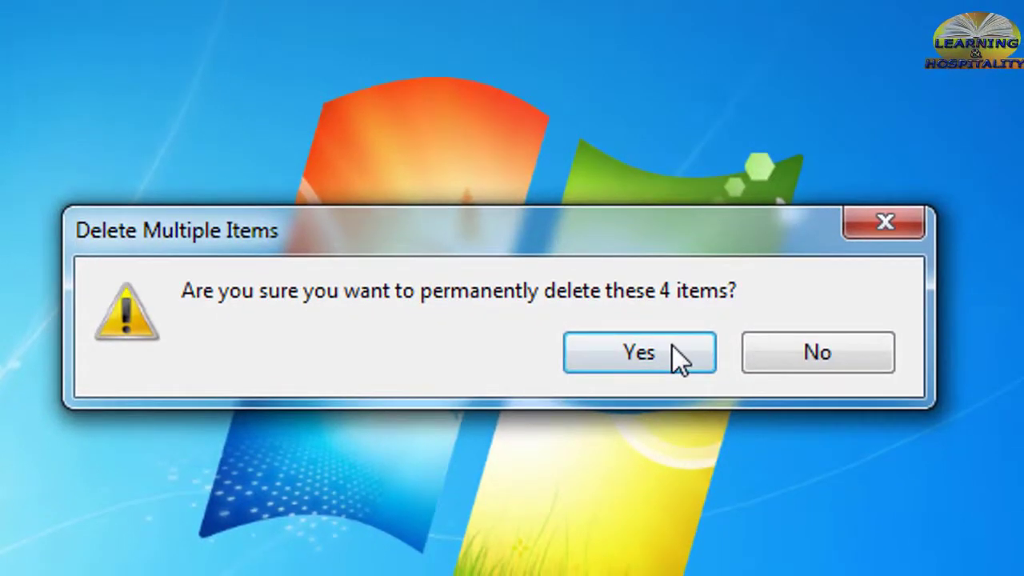
left_click(712, 365)
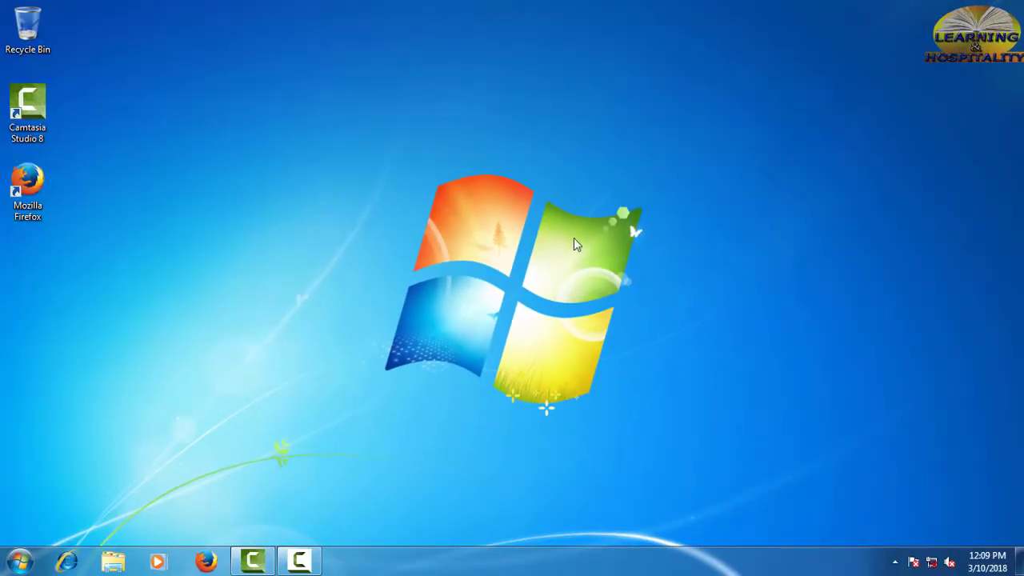
left_click(308, 561)
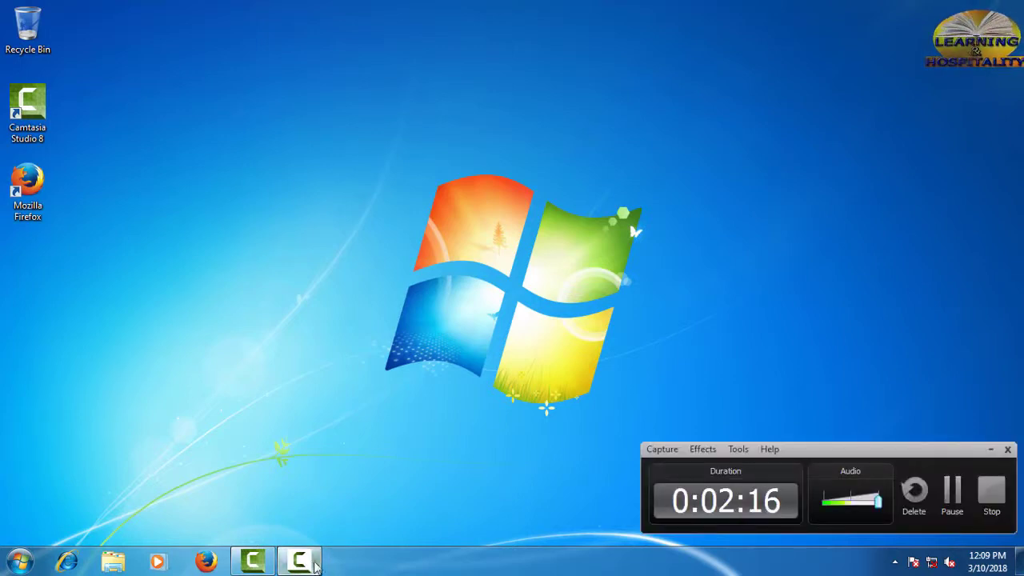
left_click(315, 562)
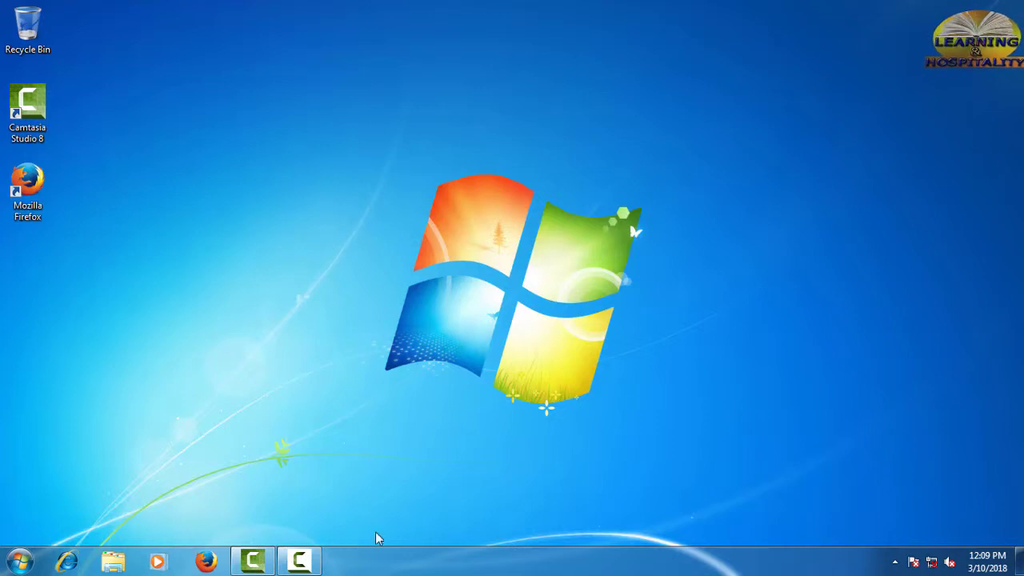
left_click(896, 562)
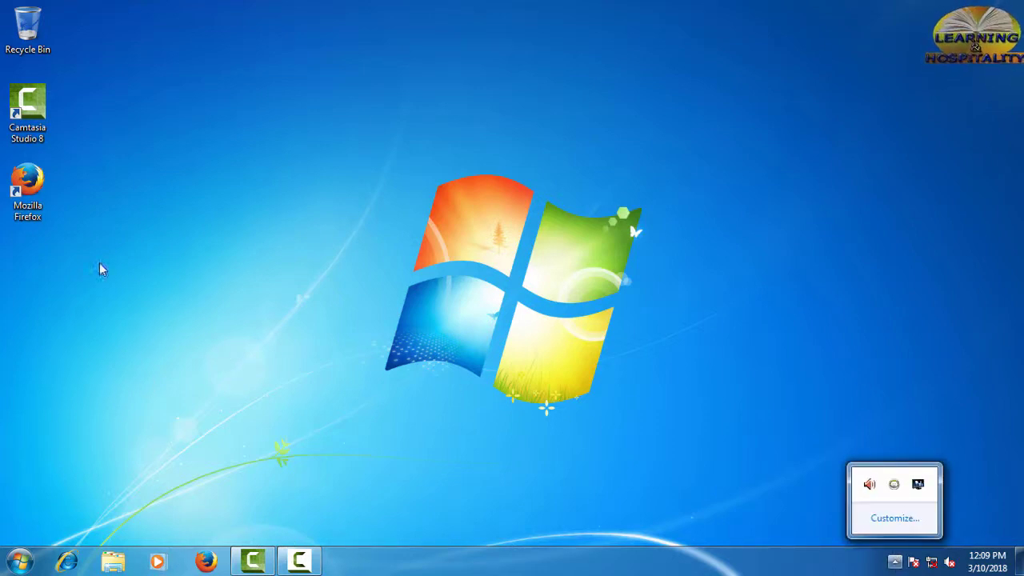
left_click(35, 401)
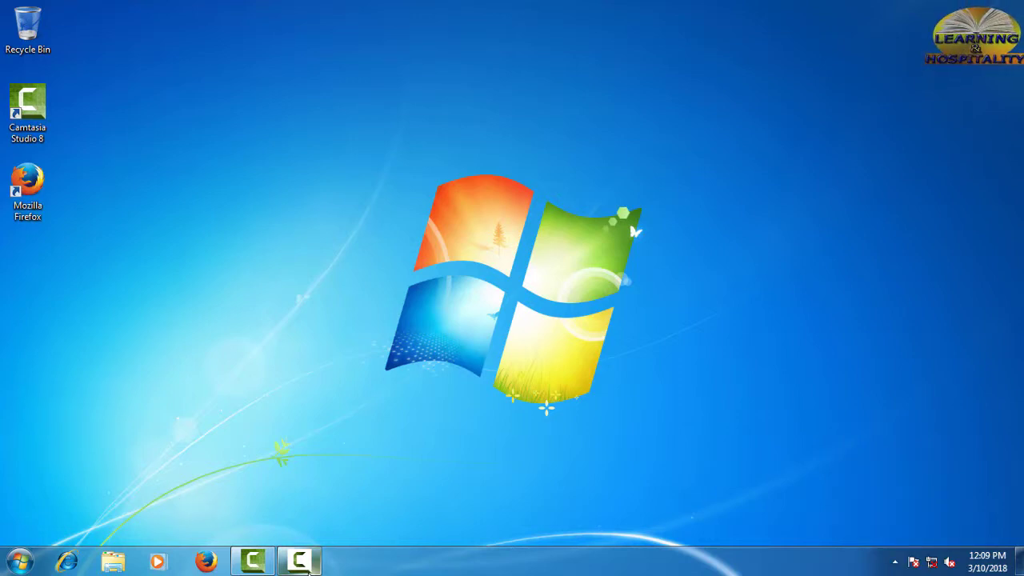
mouse_move(307, 569)
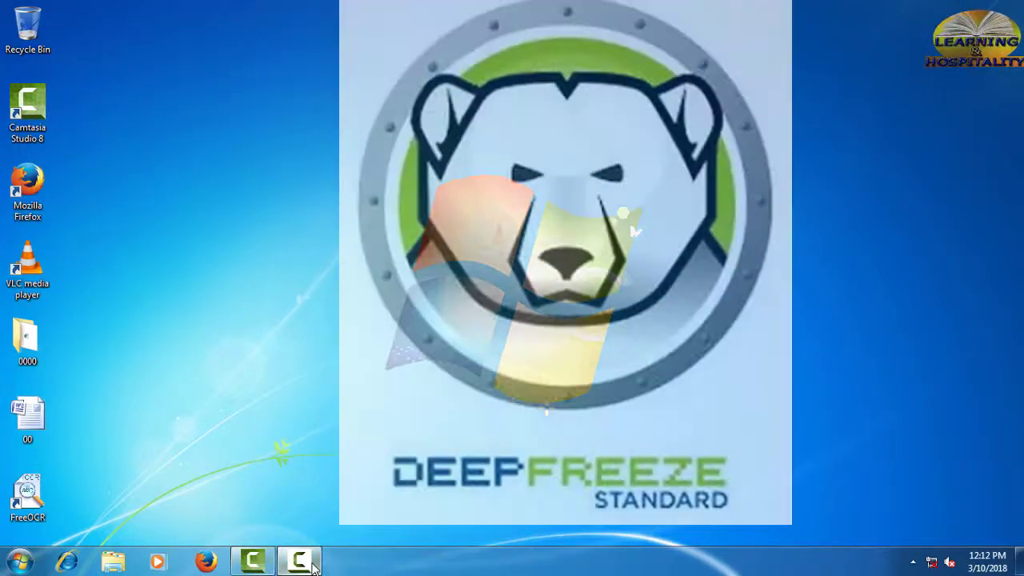
left_click(312, 565)
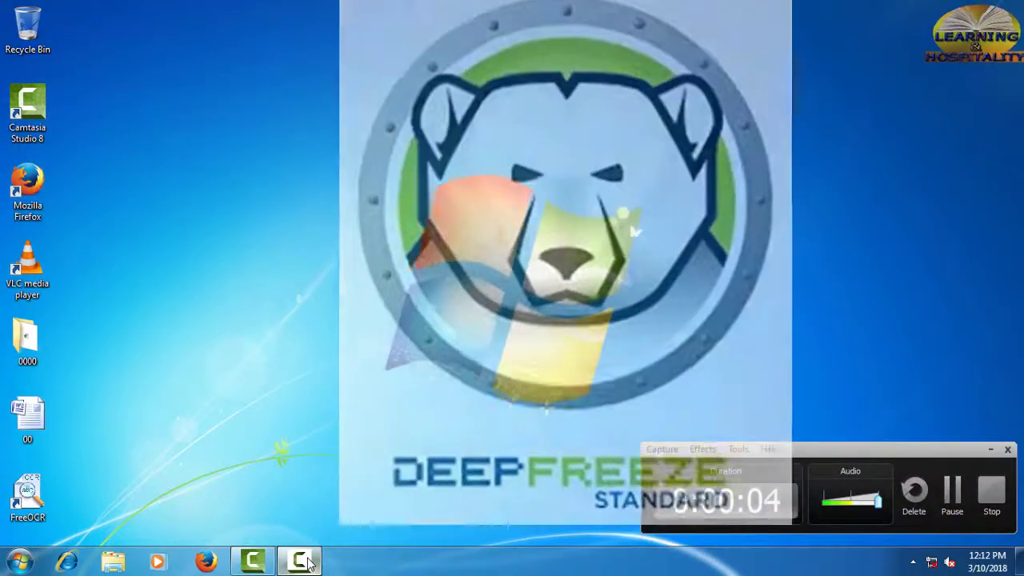
left_click(311, 563)
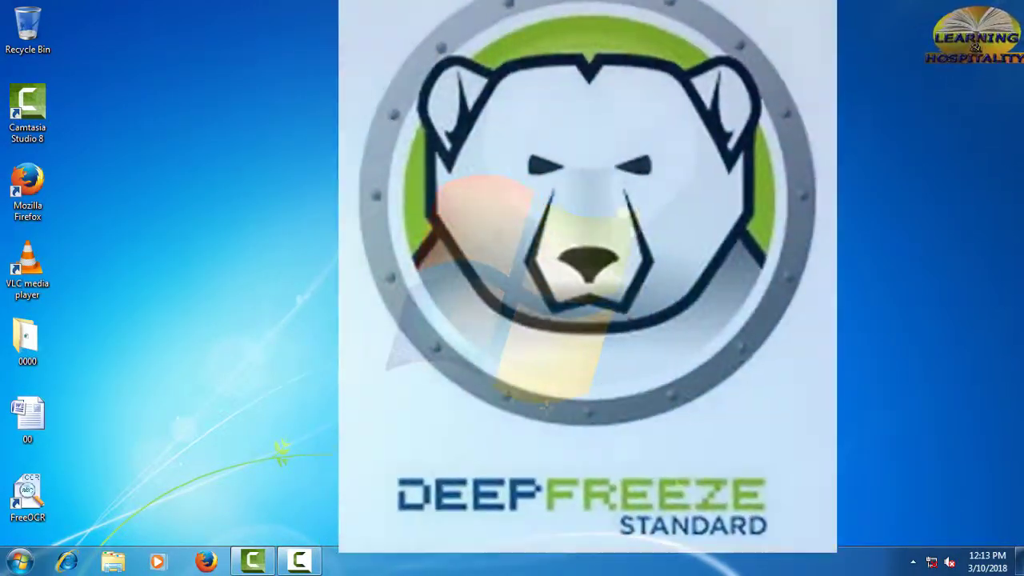
- Open the Deep Freeze settings with the password left blank, set the status on next boot to Boot Thawed and save it
left_click(914, 561)
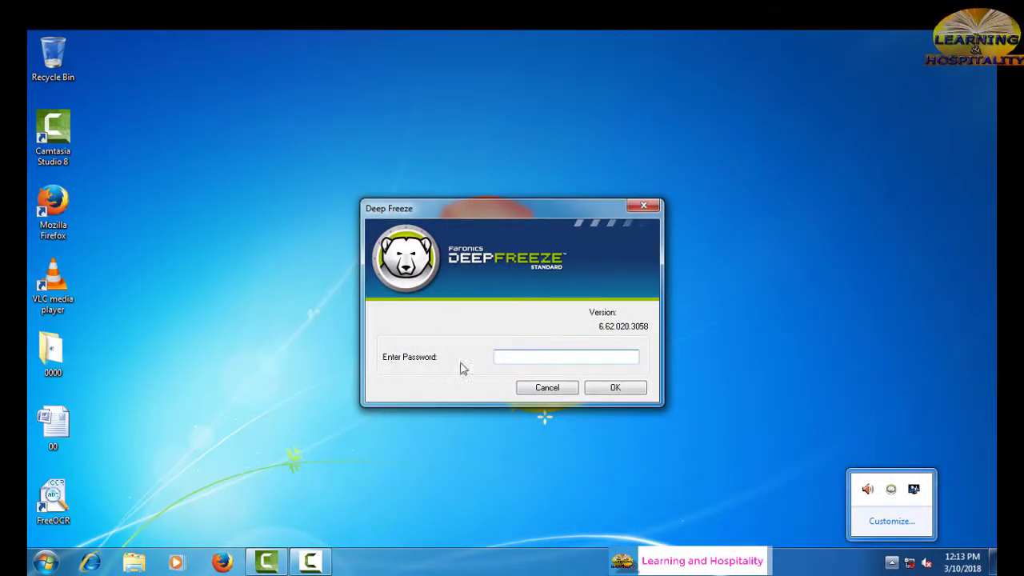
left_click(464, 375)
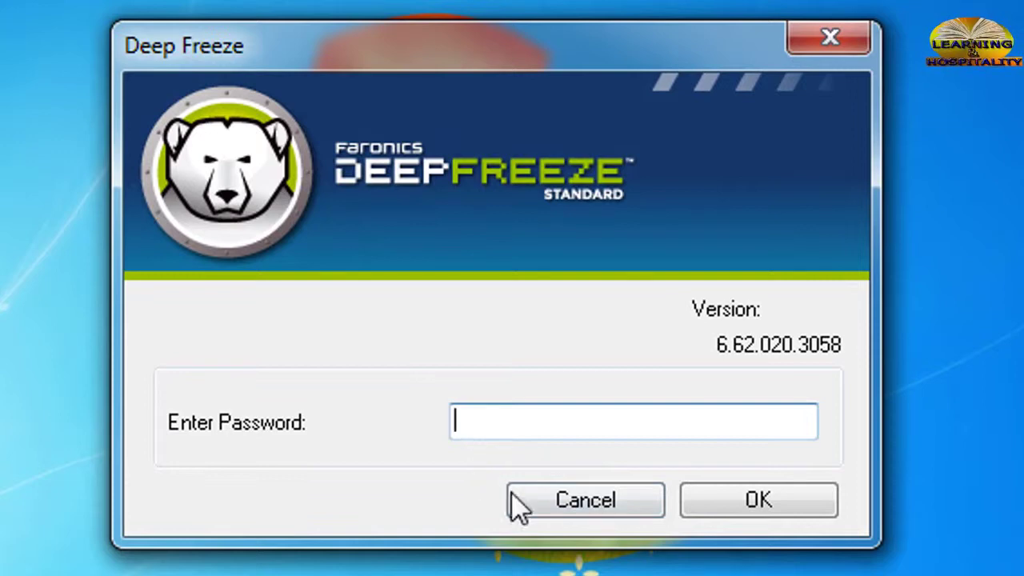
left_click(783, 500)
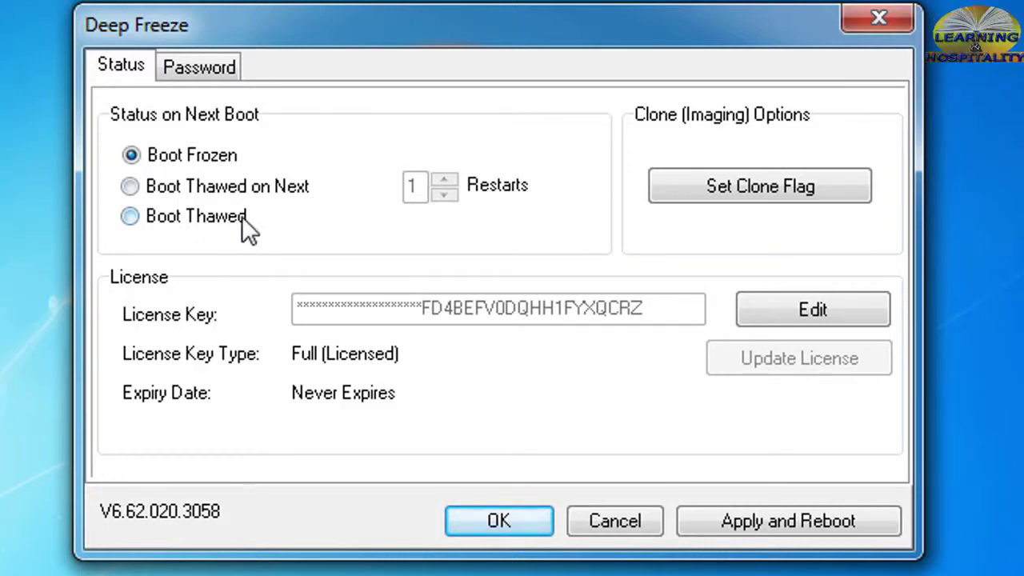
left_click(222, 223)
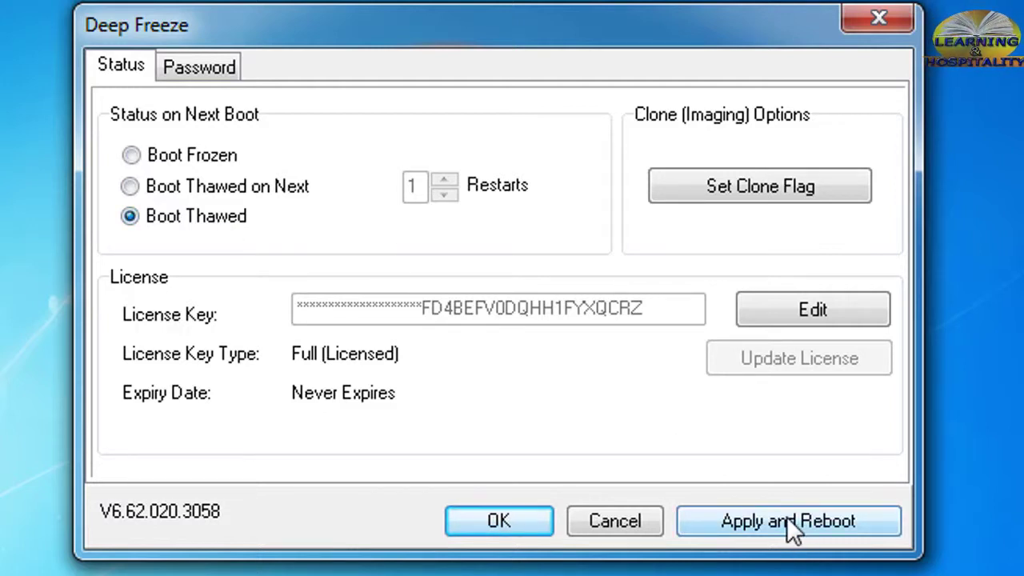
left_click(496, 530)
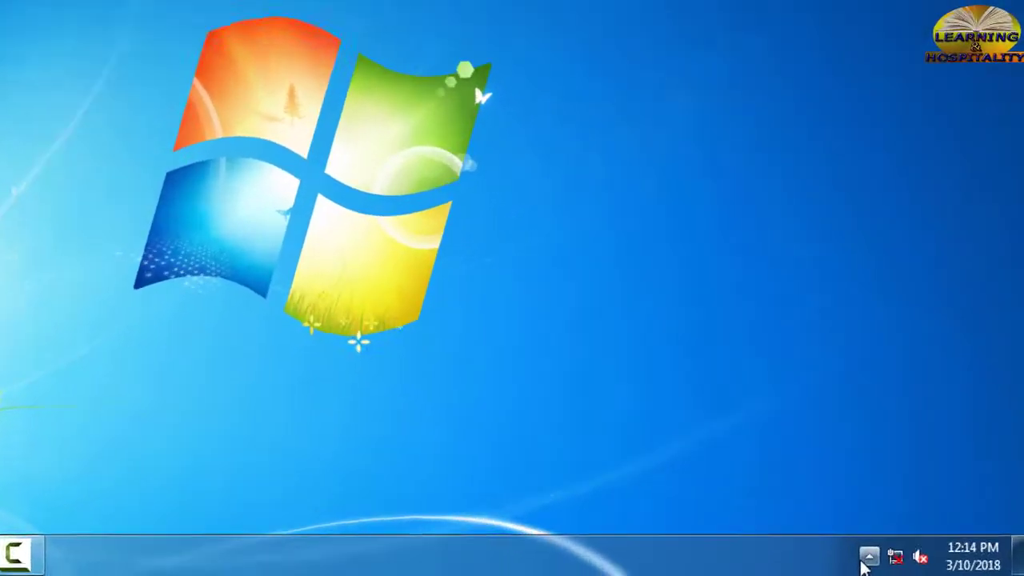
- Show the hidden notification icons and check the status of the Deep Freeze icon before and after the restart
left_click(869, 558)
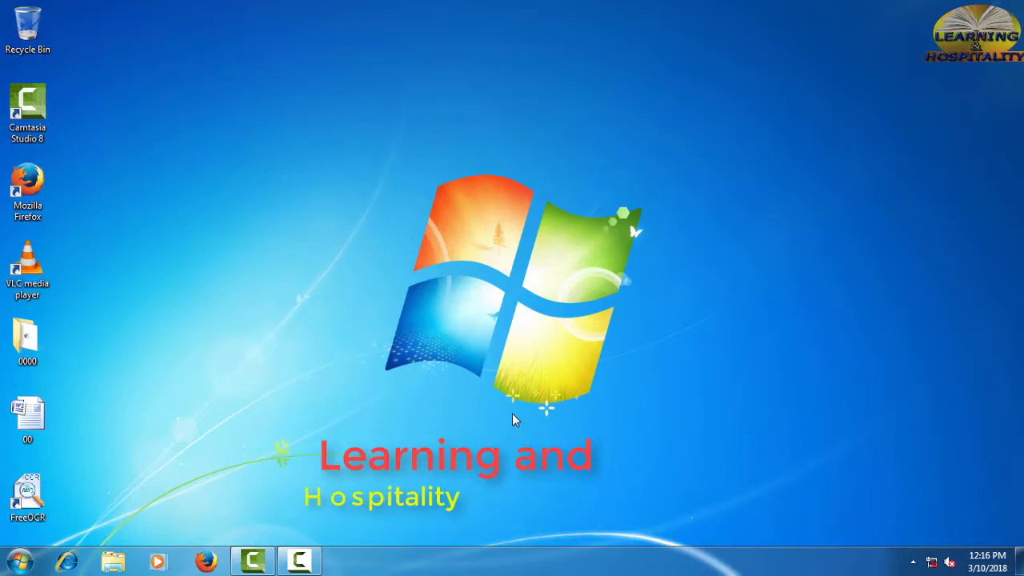
left_click(913, 563)
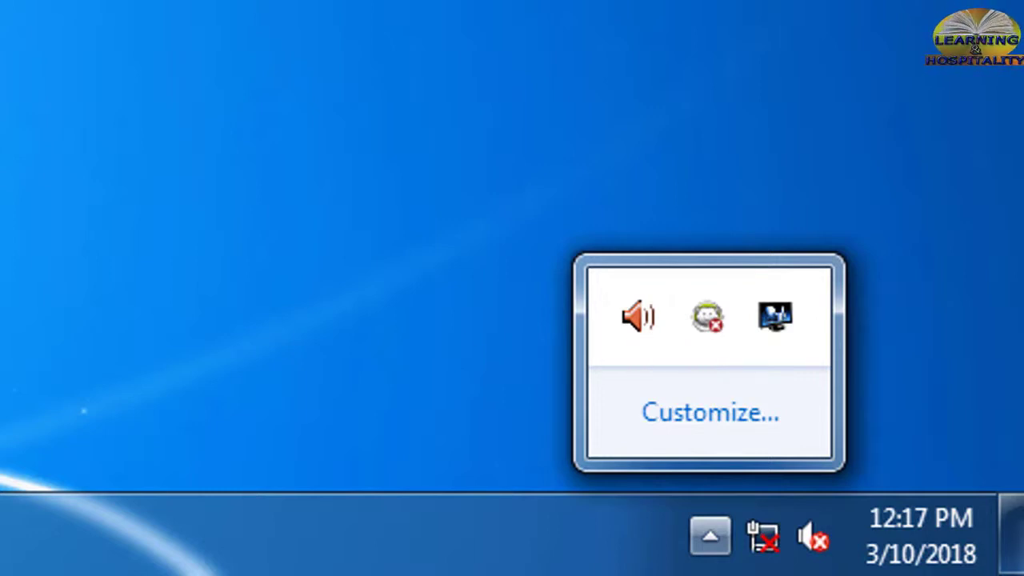
key("Escape")
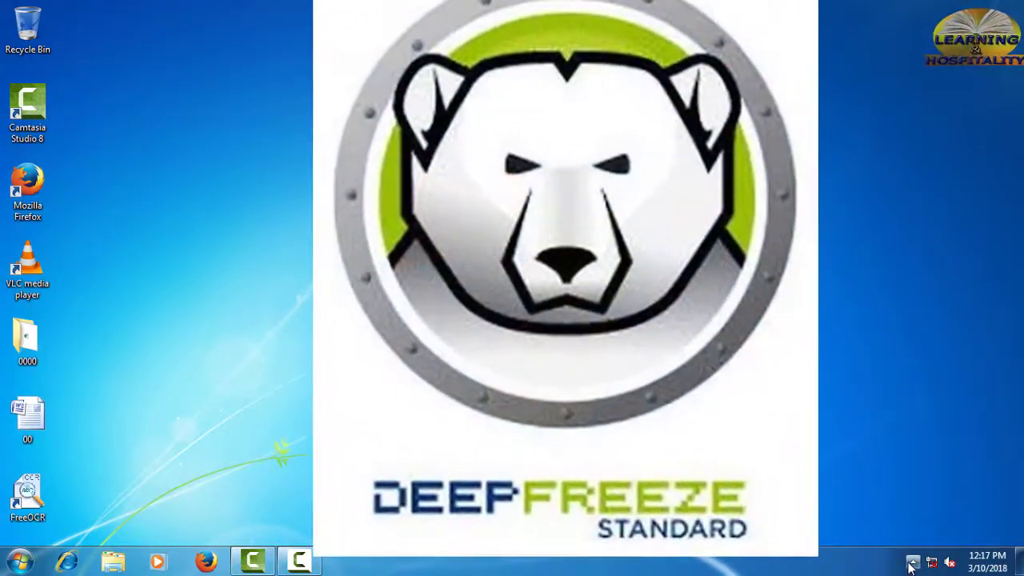
left_click(912, 562)
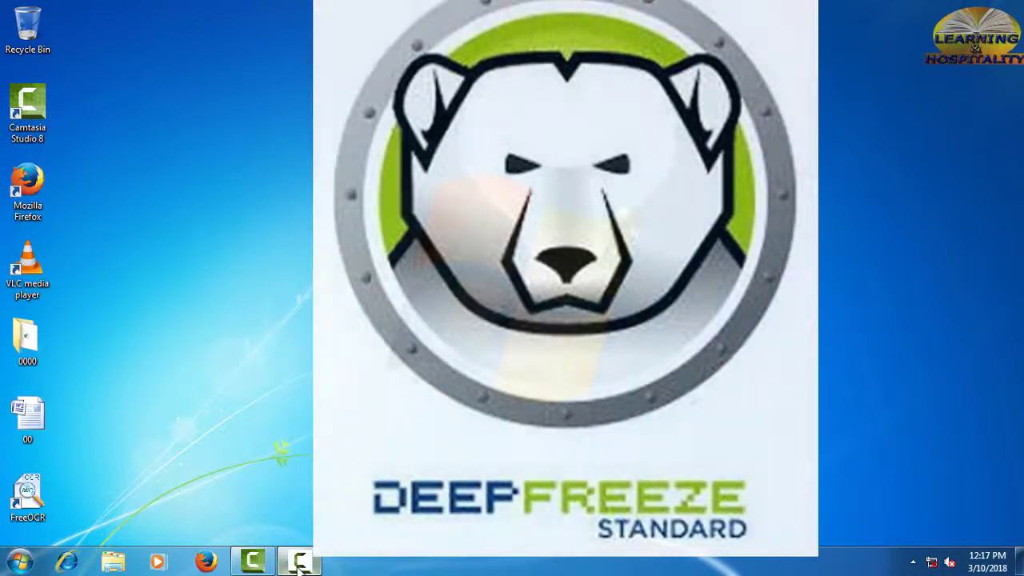
left_click(300, 564)
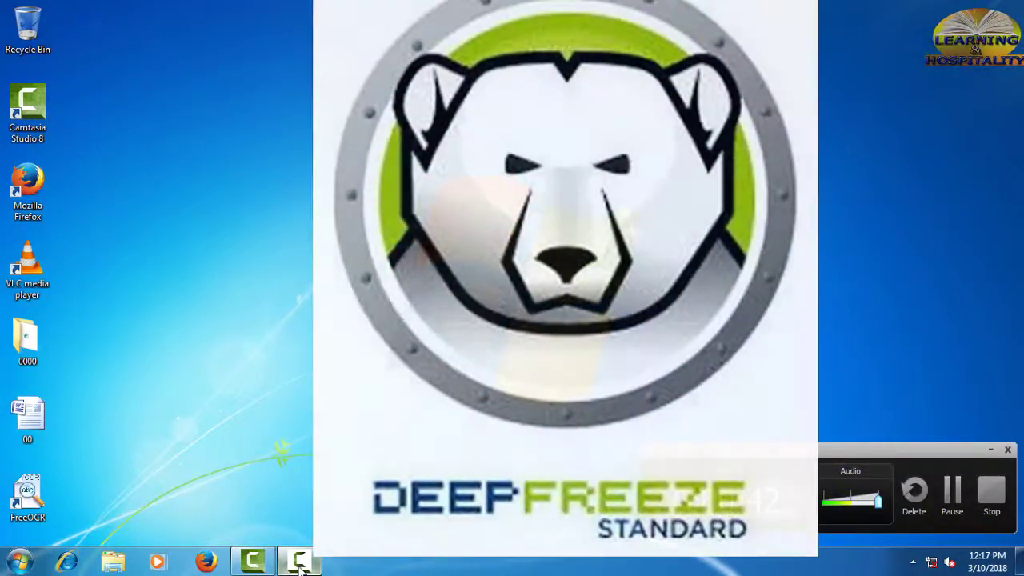
left_click(299, 564)
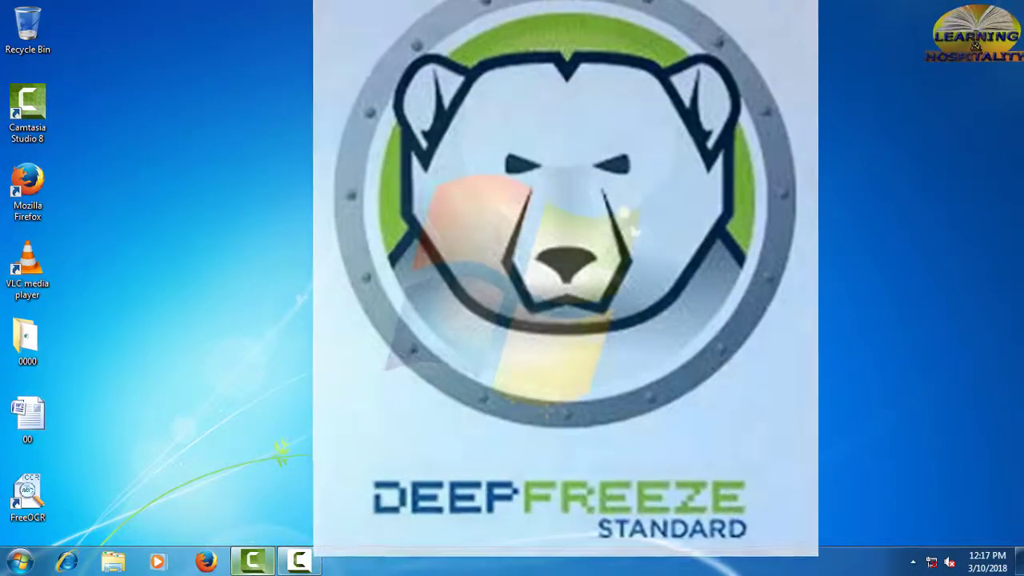
mouse_move(254, 565)
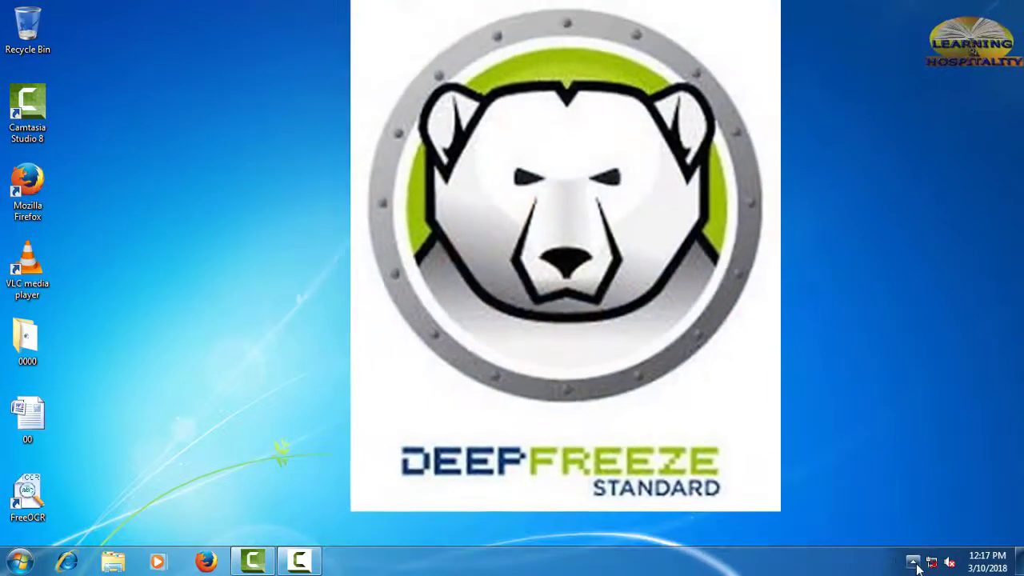
left_click(913, 563)
left_click(913, 562)
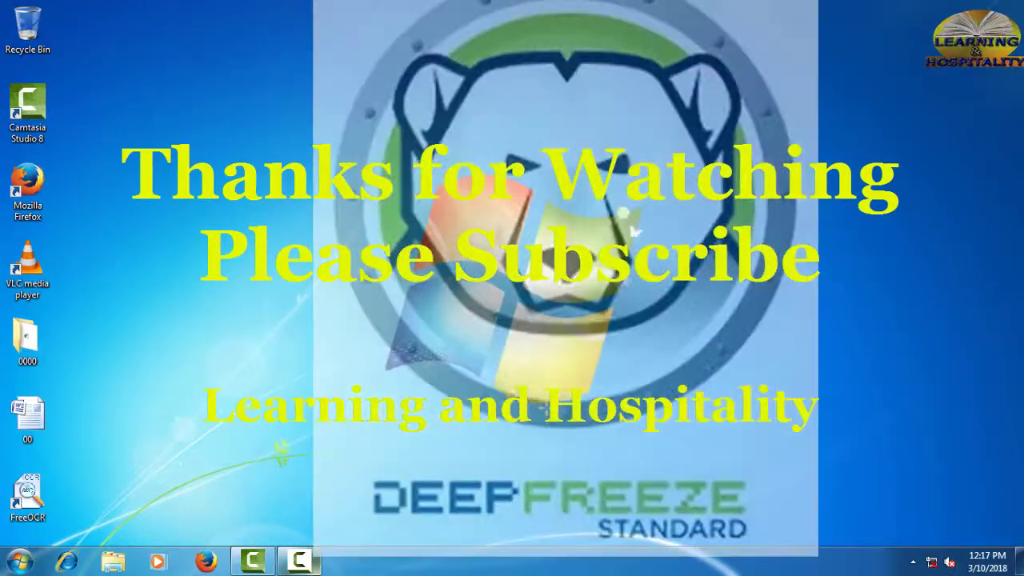
mouse_move(299, 561)
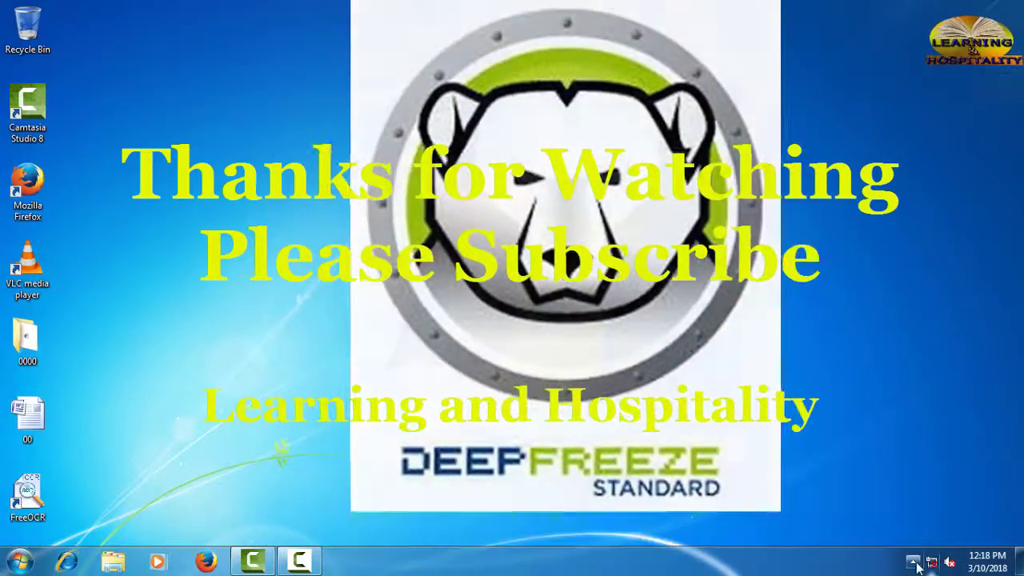
left_click(914, 562)
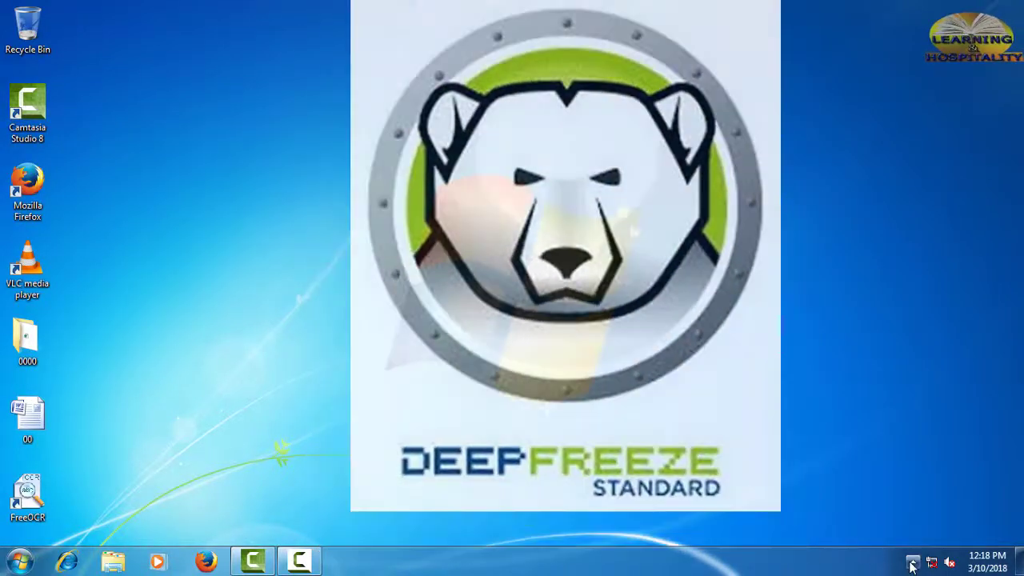
left_click(913, 562)
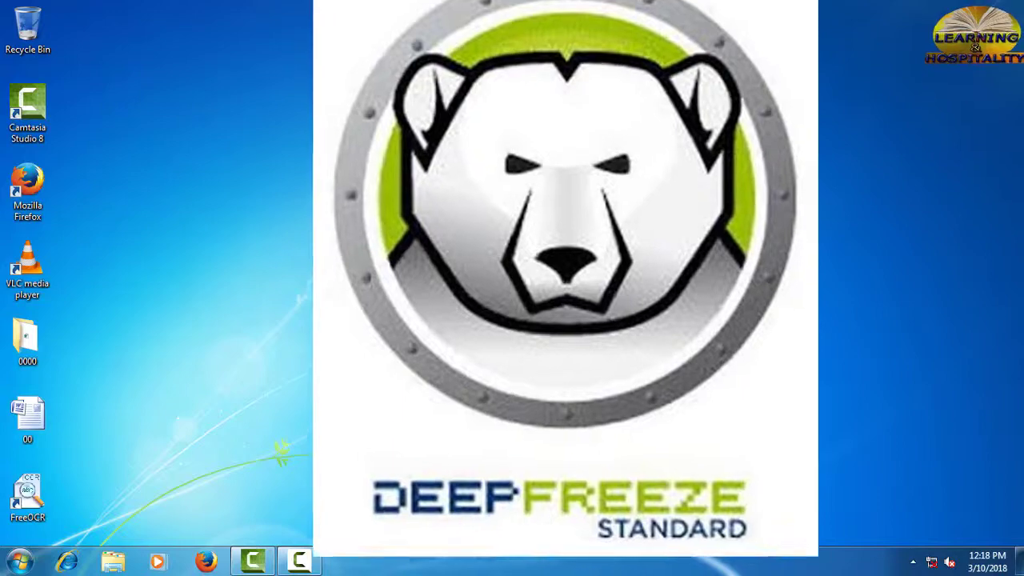
left_click(318, 478)
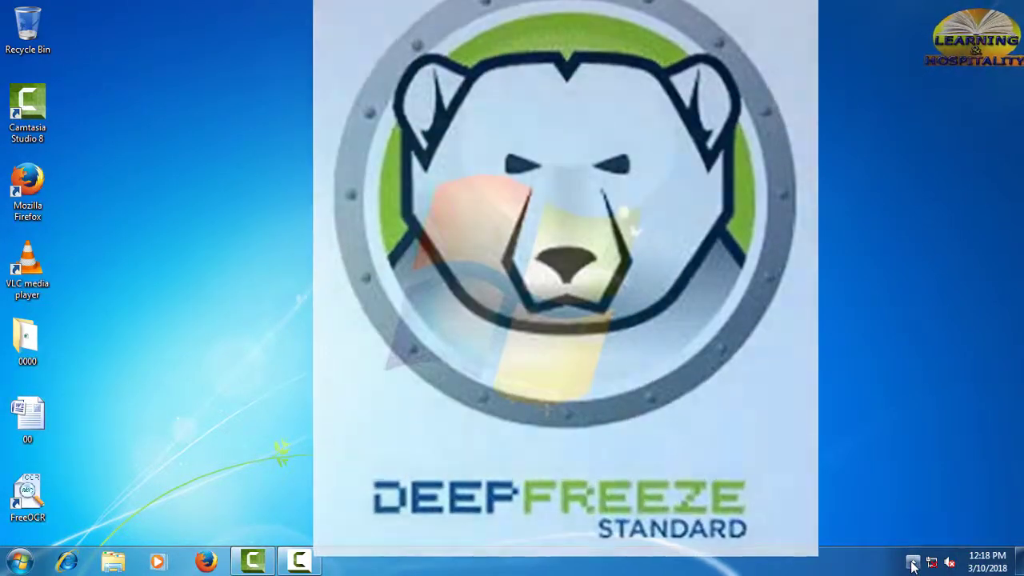
left_click(913, 564)
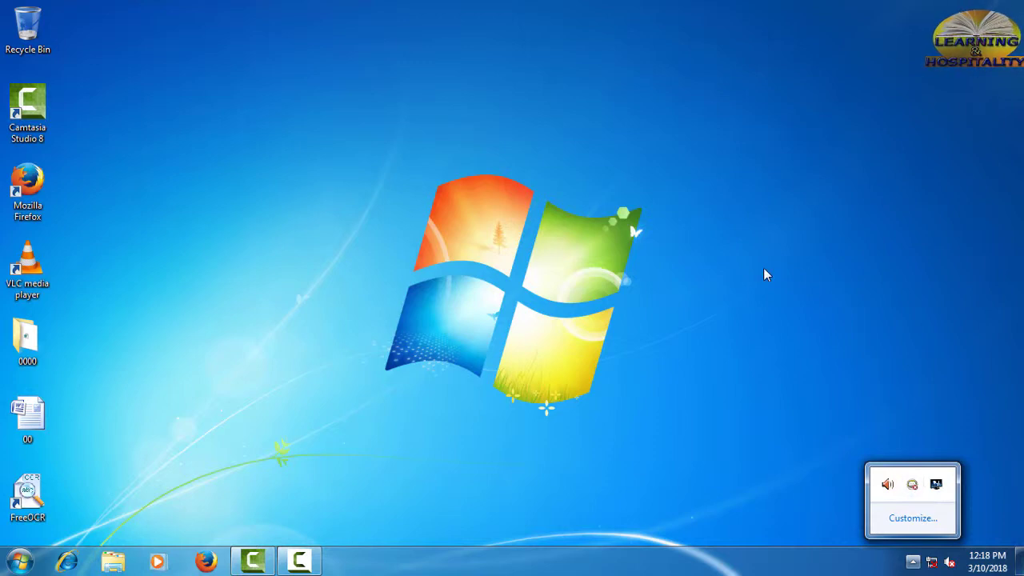